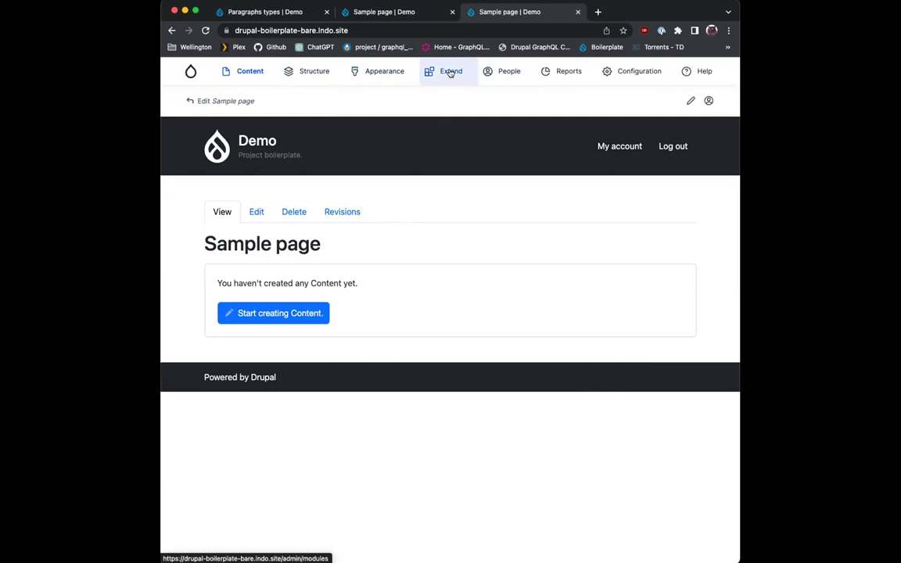
# Open Manage fields for the Page content type from Structure > Content types
pyautogui.moveTo(321, 74)
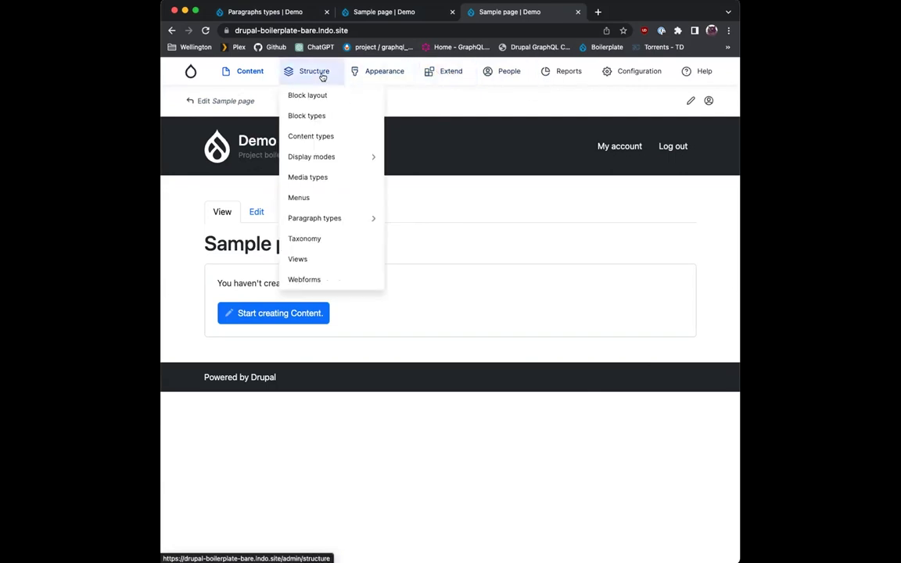
pyautogui.click(330, 218)
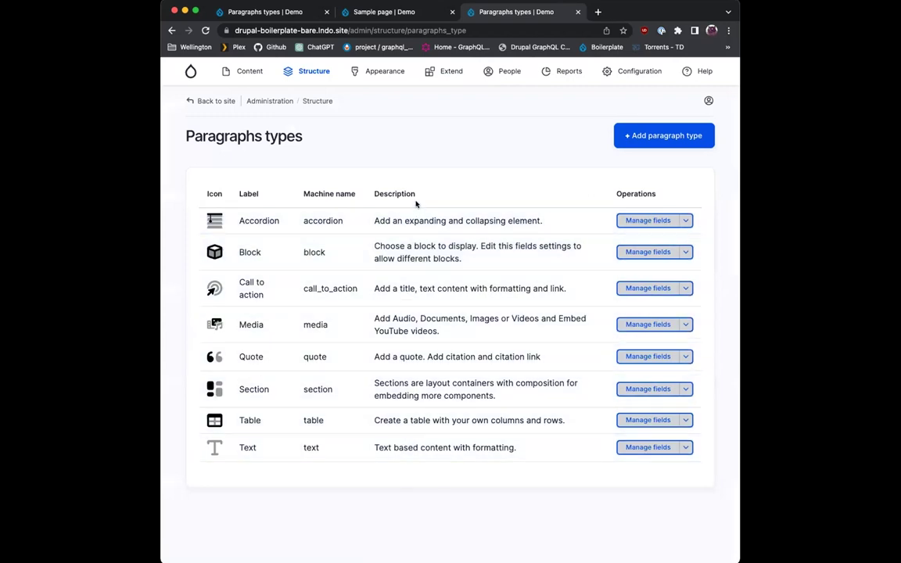
pyautogui.click(250, 71)
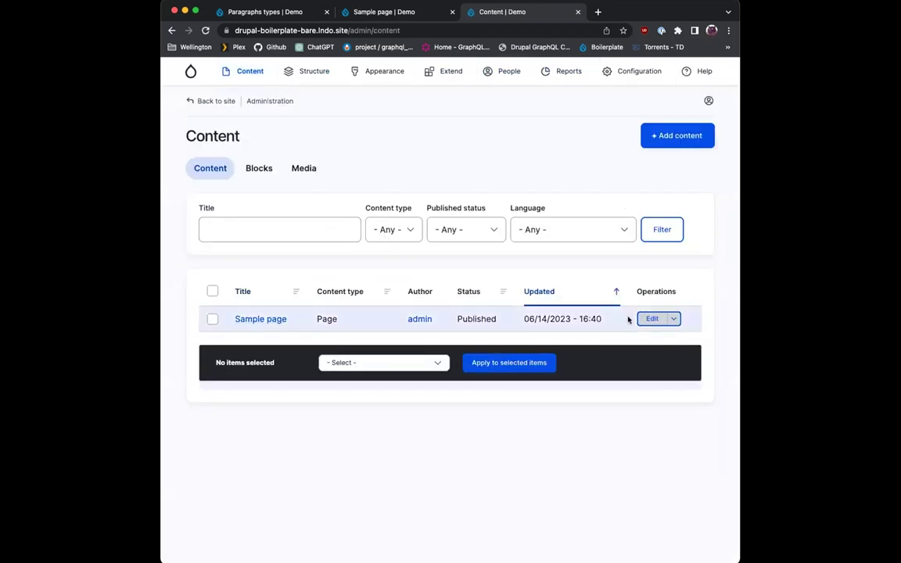
pyautogui.moveTo(323, 77)
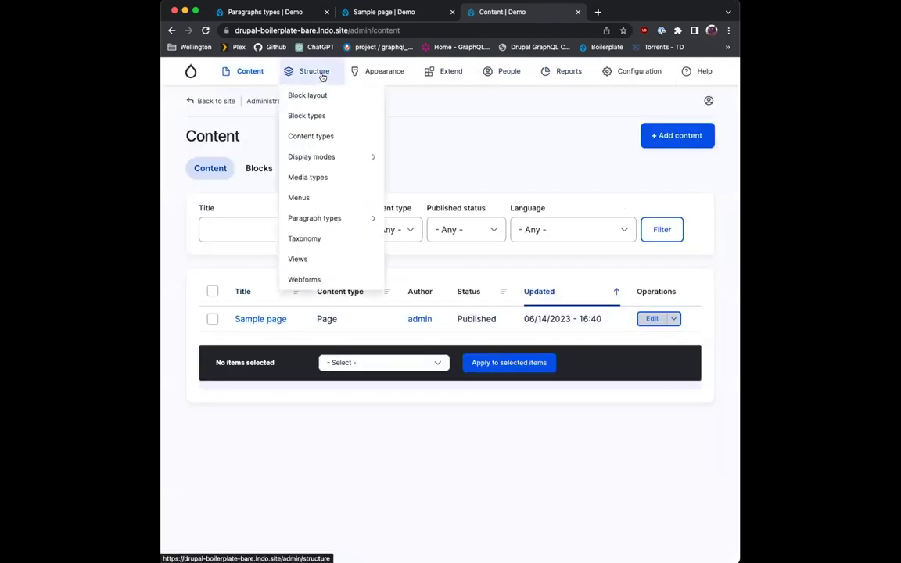
pyautogui.click(332, 137)
pyautogui.click(606, 221)
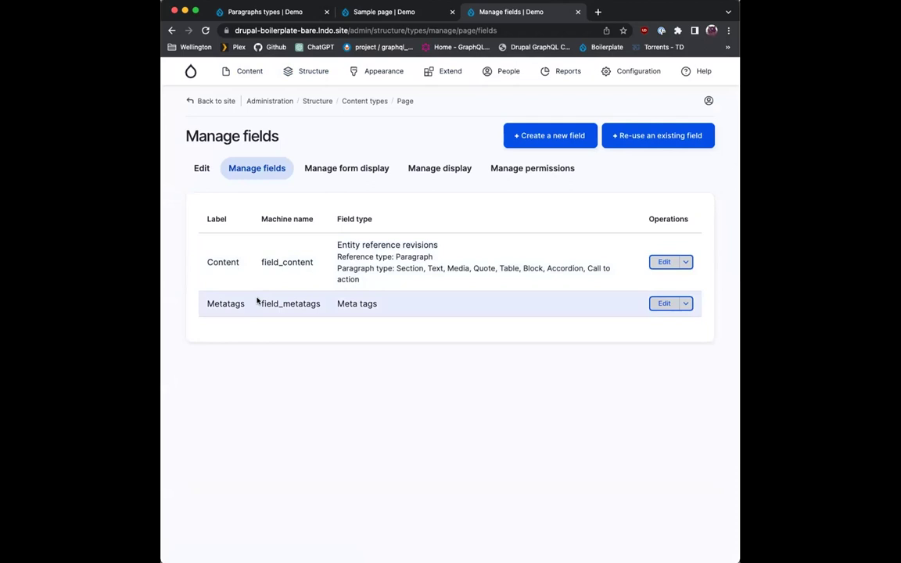
# In Page's form display, keep Layout Paragraphs as the Content widget and open its widget settings
pyautogui.click(345, 170)
pyautogui.scroll(-1, 291, 352)
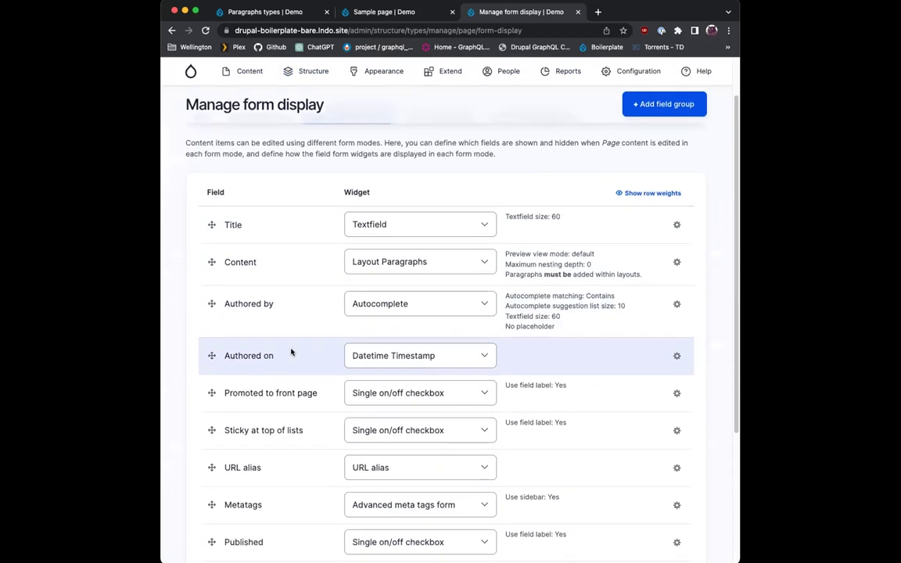
pyautogui.scroll(-1, 291, 352)
pyautogui.click(390, 234)
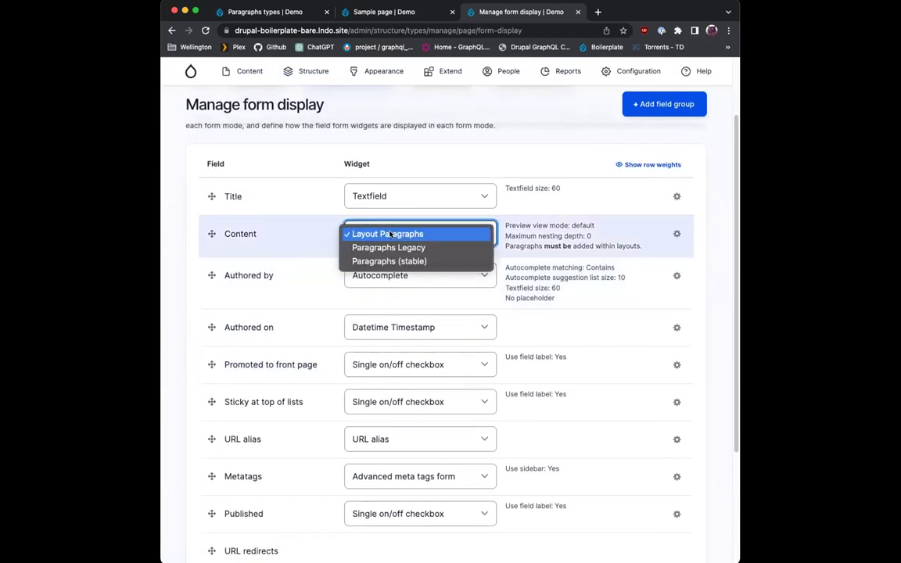
pyautogui.click(677, 231)
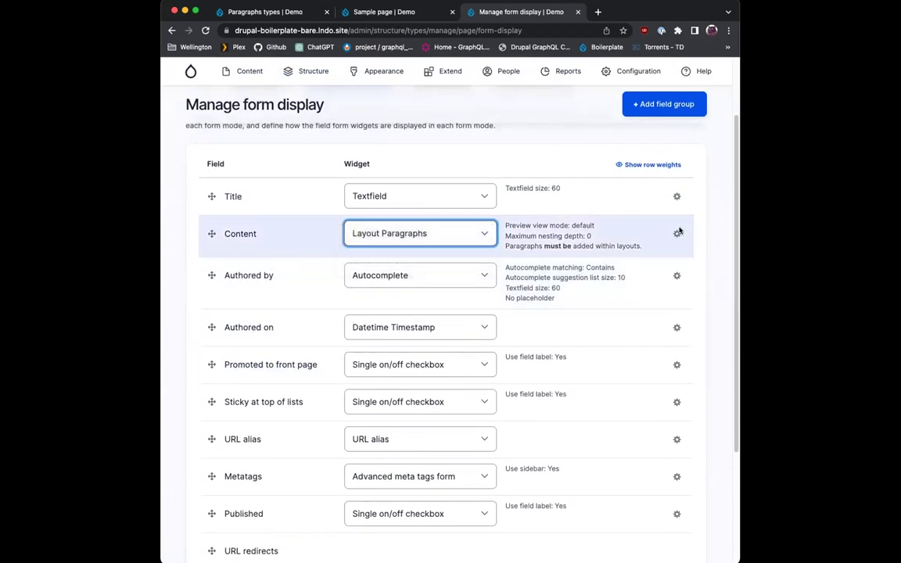
pyautogui.click(677, 233)
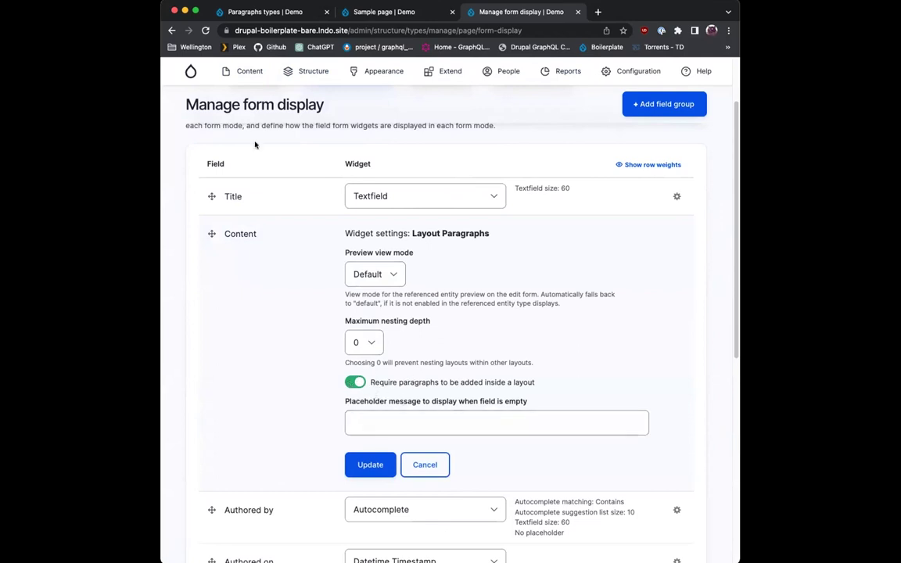
pyautogui.scroll(2, 275, 207)
pyautogui.click(423, 174)
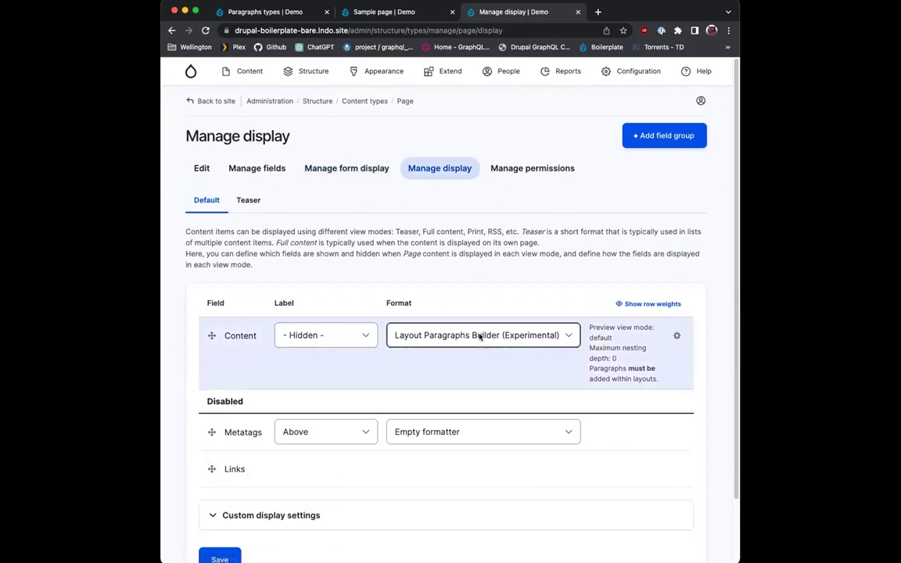
# Review the Content field's Layout Paragraphs Builder format settings, then cancel without changes
pyautogui.click(676, 336)
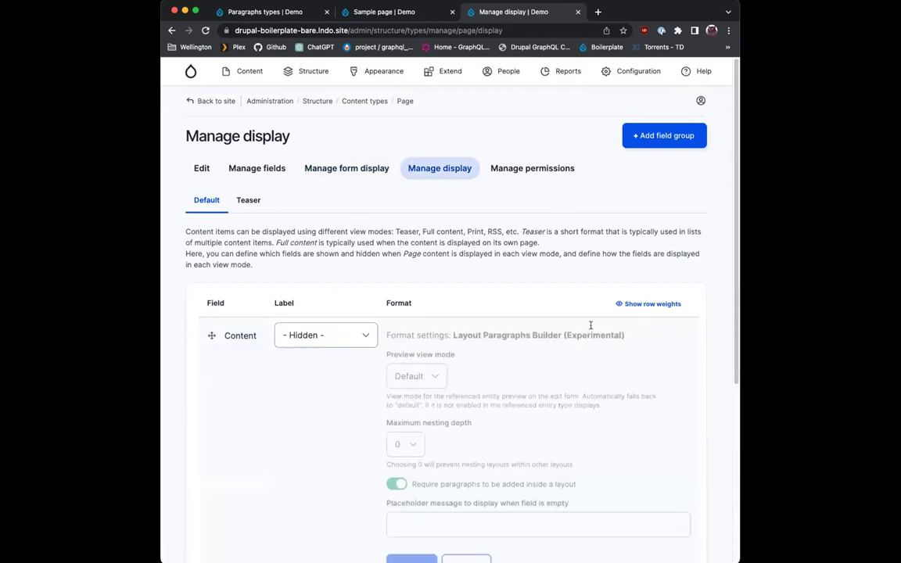
pyautogui.scroll(-2, 500, 313)
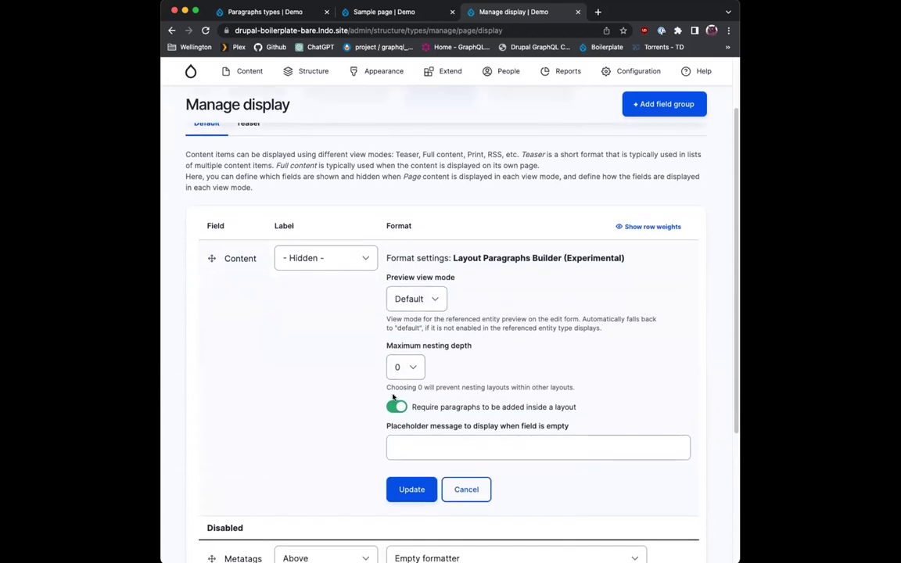
pyautogui.click(471, 488)
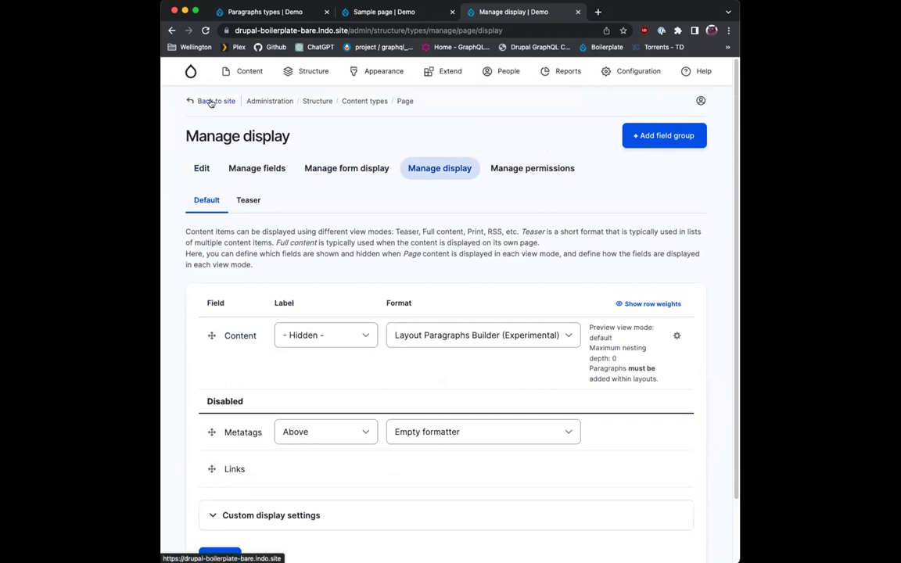
# Try adding a section on the Sample page, dismiss the empty chooser, and go to Paragraph types
pyautogui.click(205, 101)
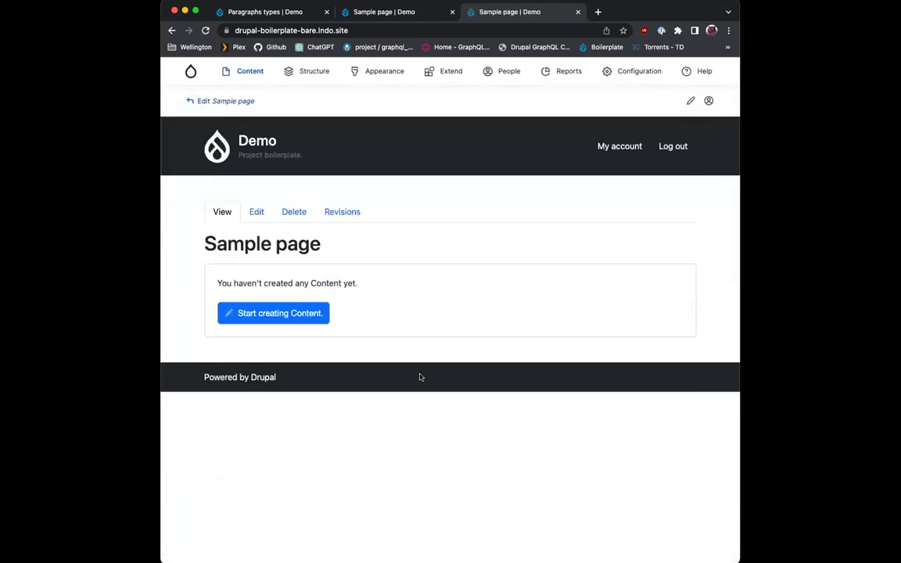
pyautogui.click(309, 318)
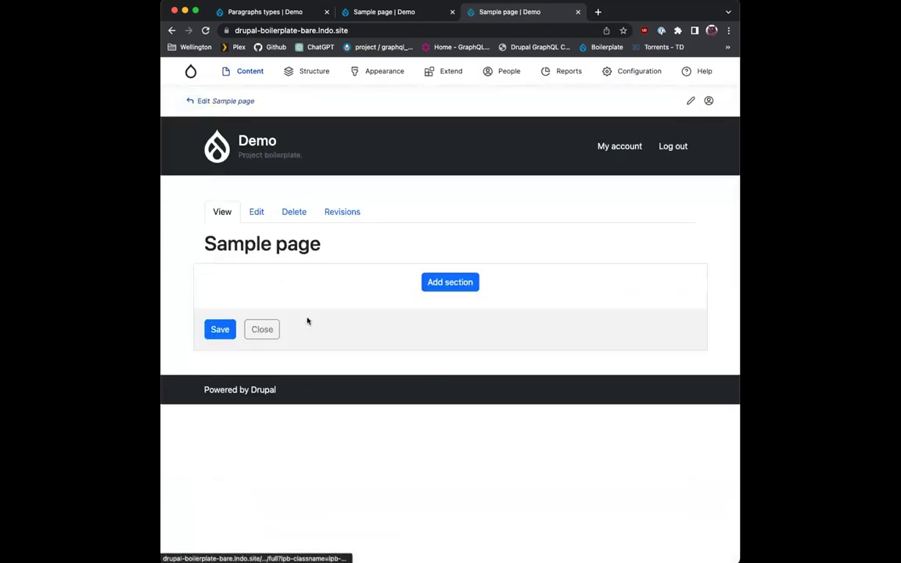
pyautogui.click(461, 281)
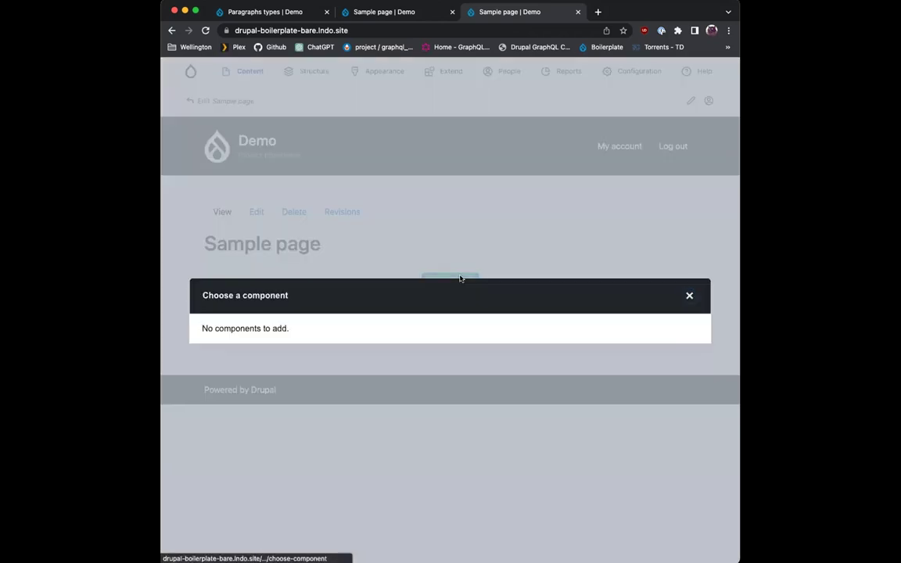
pyautogui.click(689, 295)
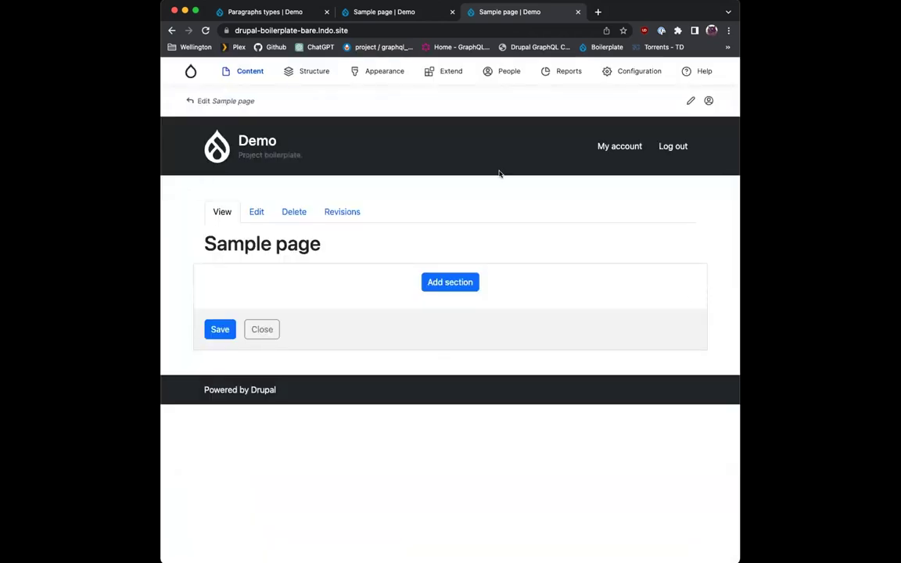
pyautogui.moveTo(319, 72)
pyautogui.click(334, 218)
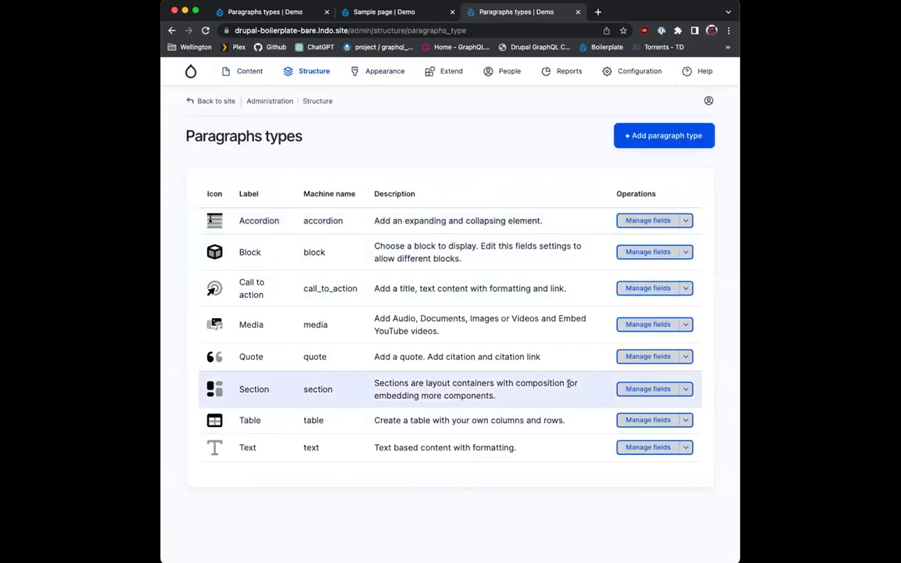
# Enable Layout Paragraphs on the Section type with One column and Two column layouts, and save
pyautogui.click(623, 388)
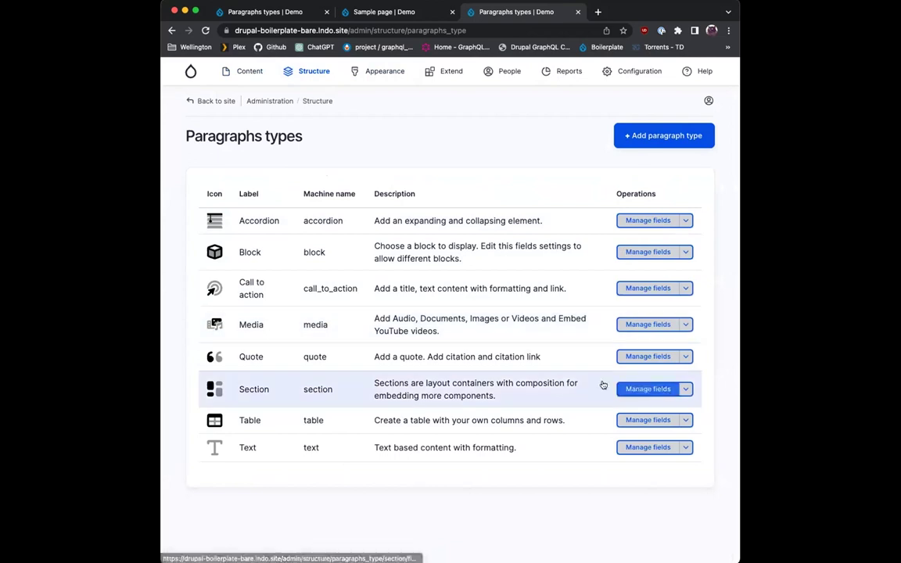
pyautogui.click(648, 388)
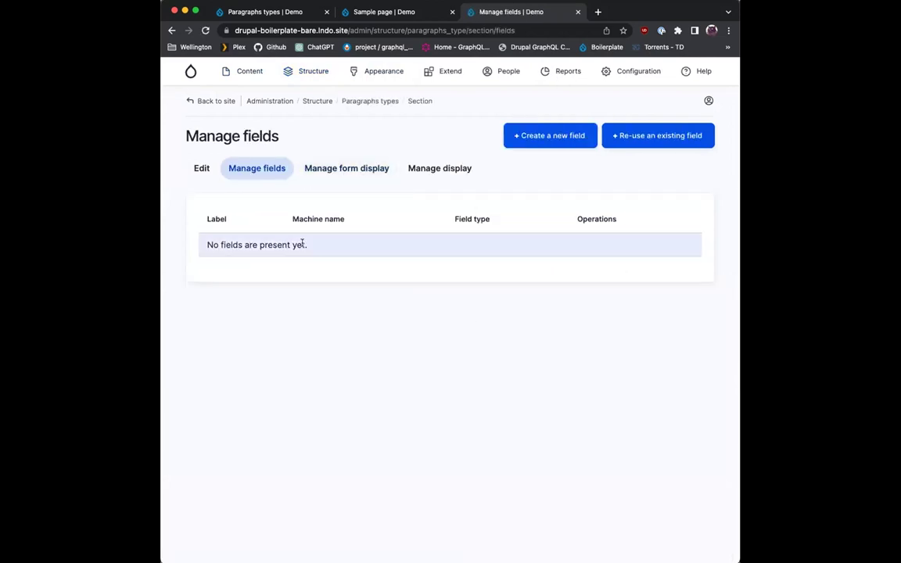
pyautogui.click(202, 168)
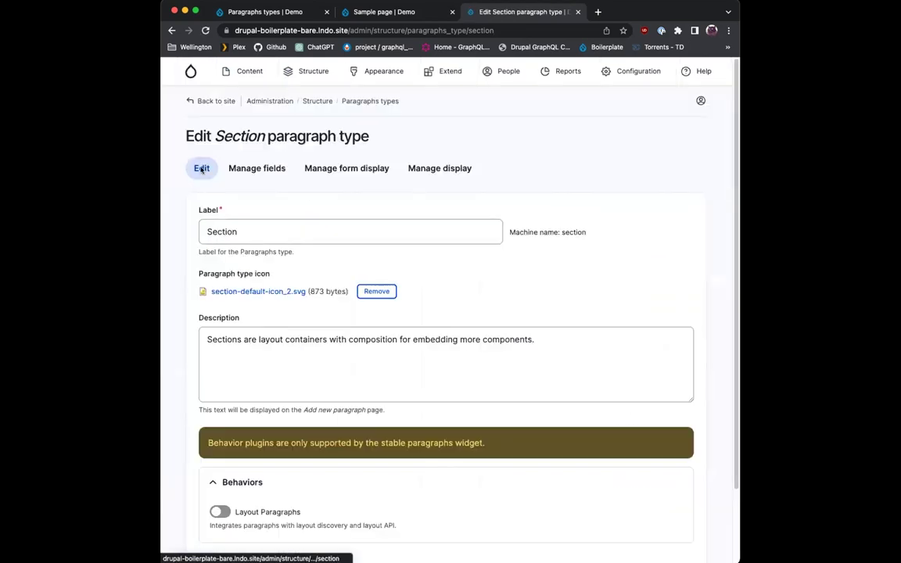
pyautogui.scroll(-2, 226, 461)
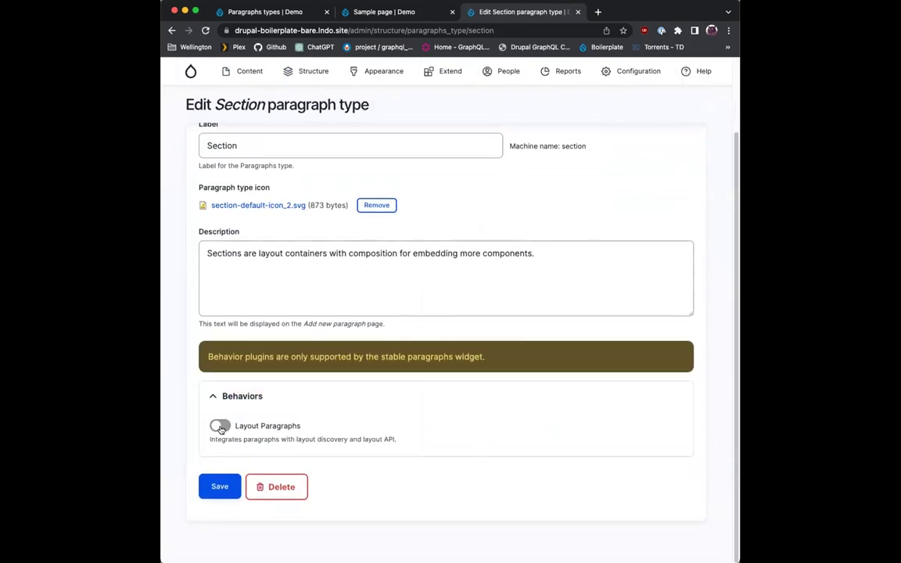
pyautogui.click(220, 426)
pyautogui.scroll(-2, 234, 414)
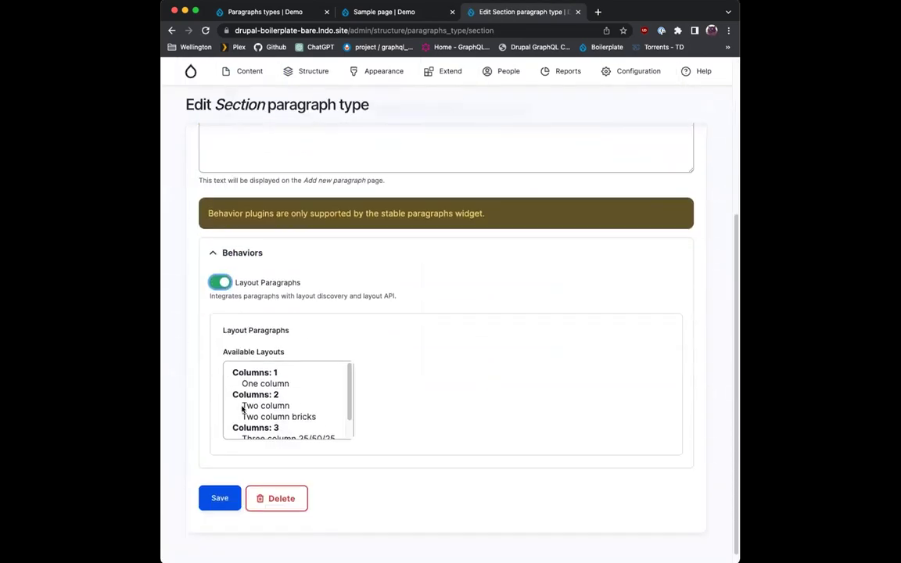
pyautogui.click(286, 384)
pyautogui.keyDown('super'); pyautogui.click(284, 406); pyautogui.keyUp('super')
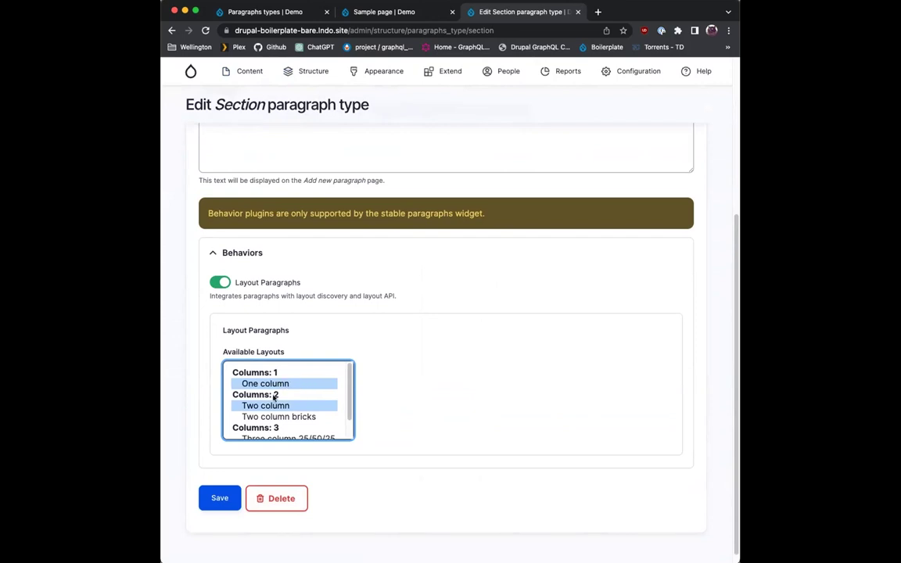
pyautogui.click(221, 499)
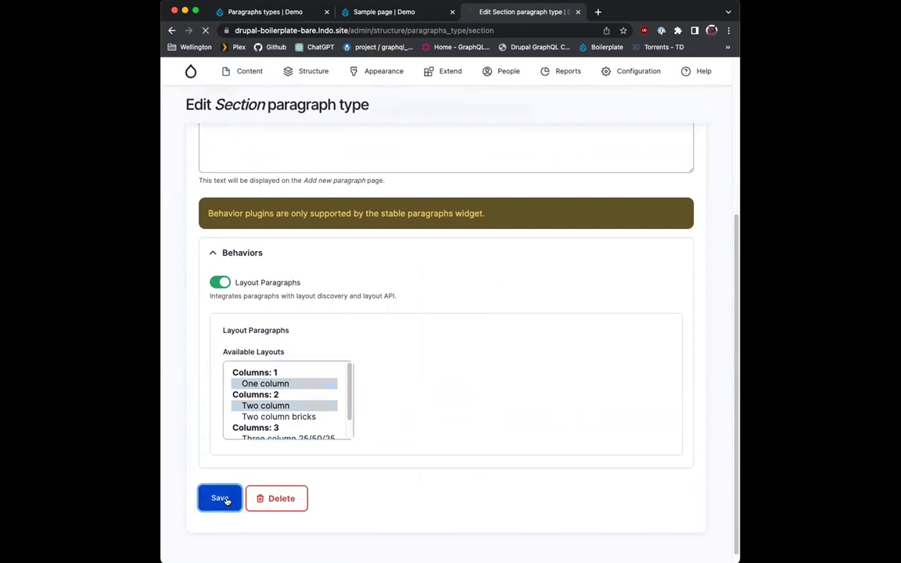
# Edit the Sample page and start adding a new section
pyautogui.click(246, 71)
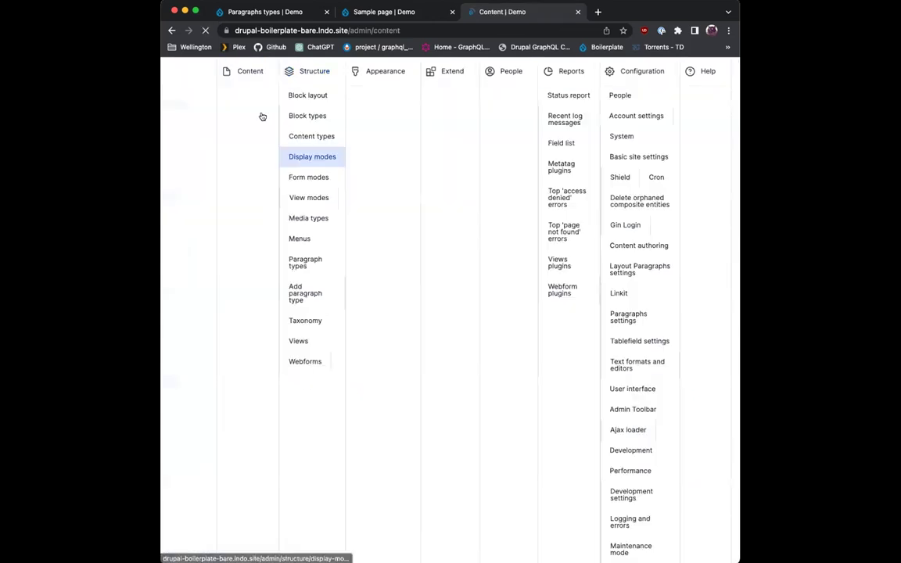
pyautogui.click(644, 319)
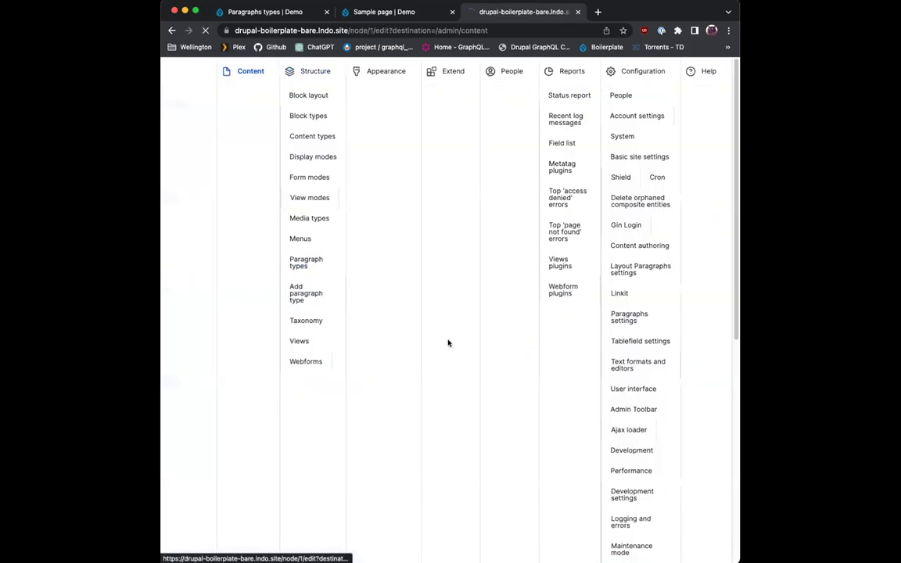
pyautogui.click(459, 384)
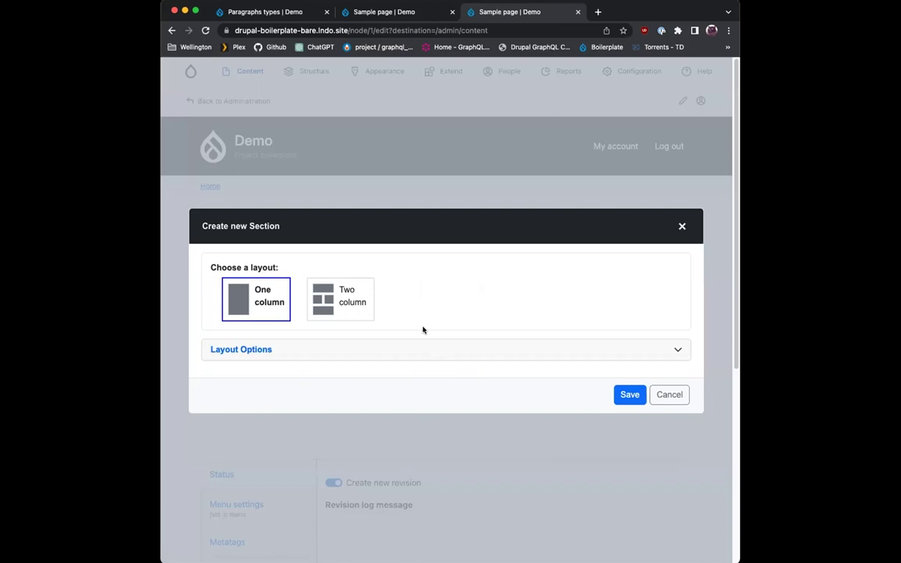
# Add a Two column section to the Sample page containing a Text component reading 'dsasfasd'
pyautogui.click(363, 298)
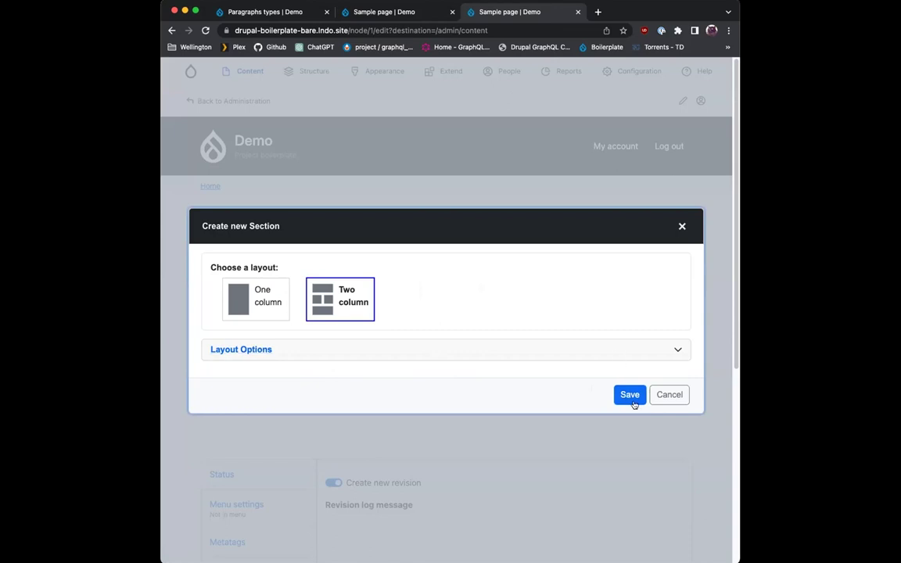
pyautogui.click(630, 394)
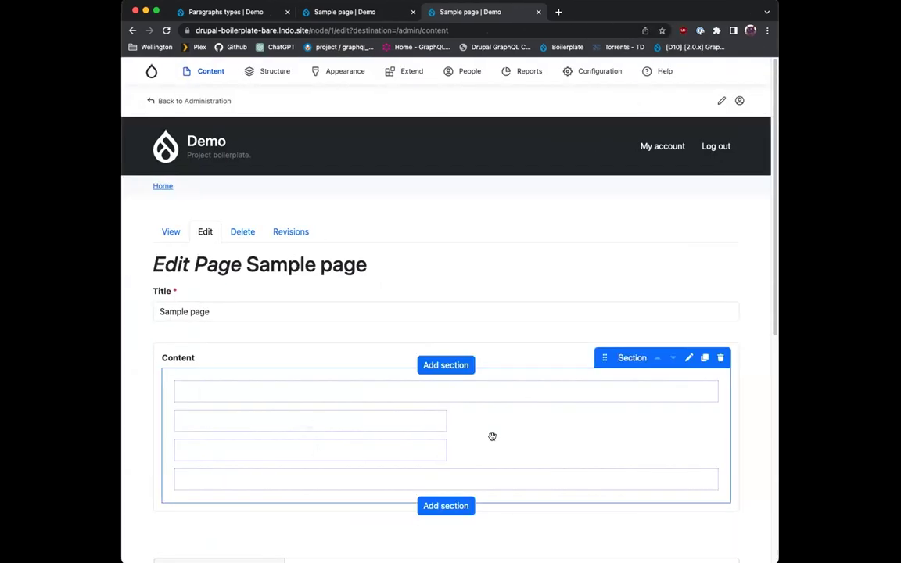
pyautogui.click(451, 392)
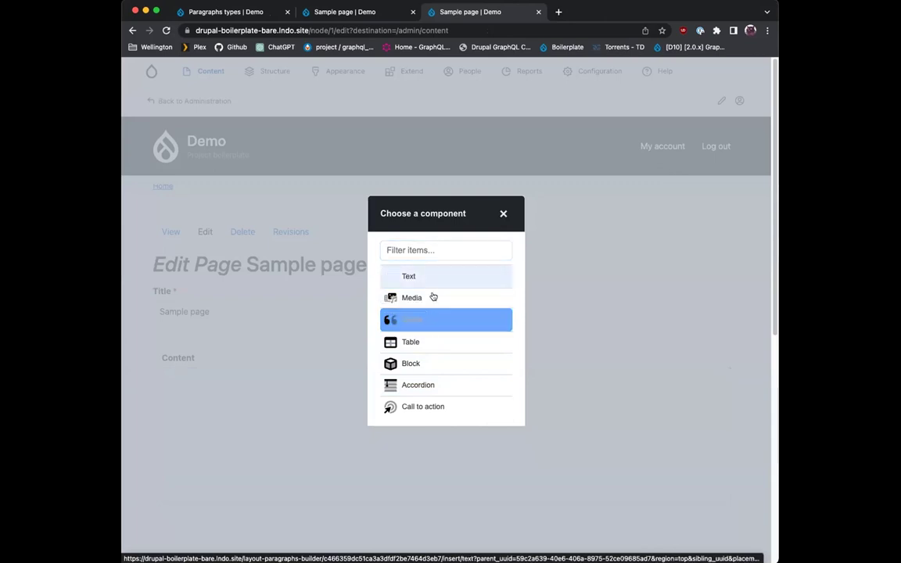
pyautogui.click(459, 275)
pyautogui.click(401, 325)
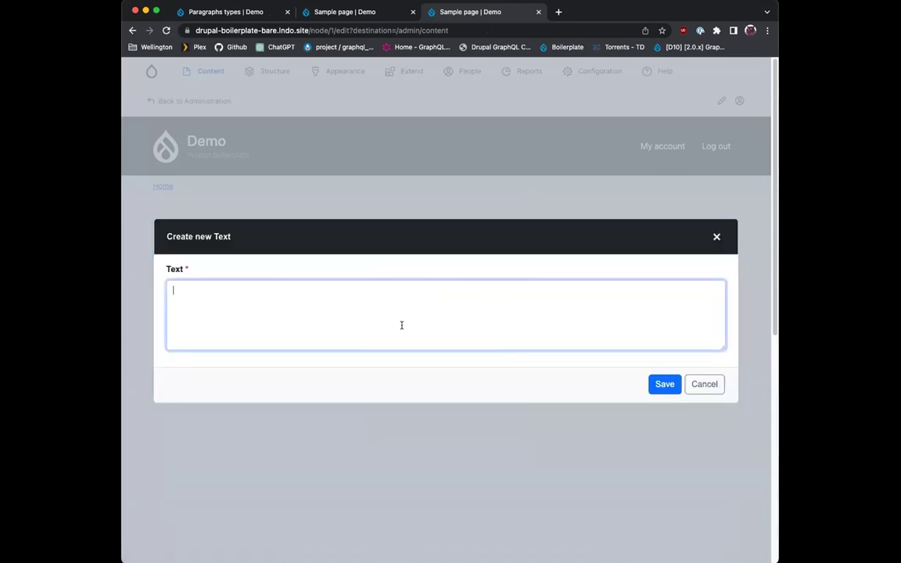
pyautogui.write('dsasfasd')
pyautogui.click(664, 384)
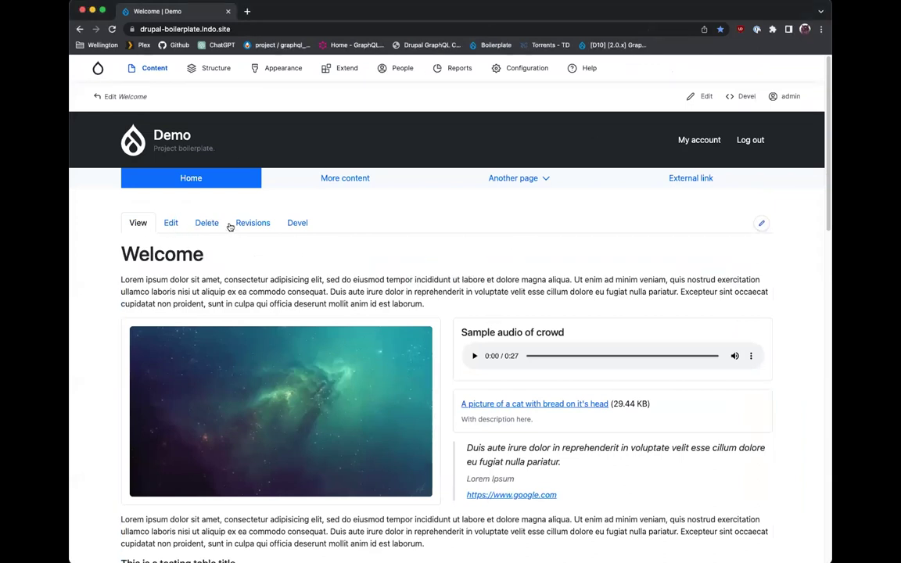
# Open the Welcome page's inline layout editor and reposition the intro text paragraph
pyautogui.moveTo(407, 288)
pyautogui.moveTo(469, 273)
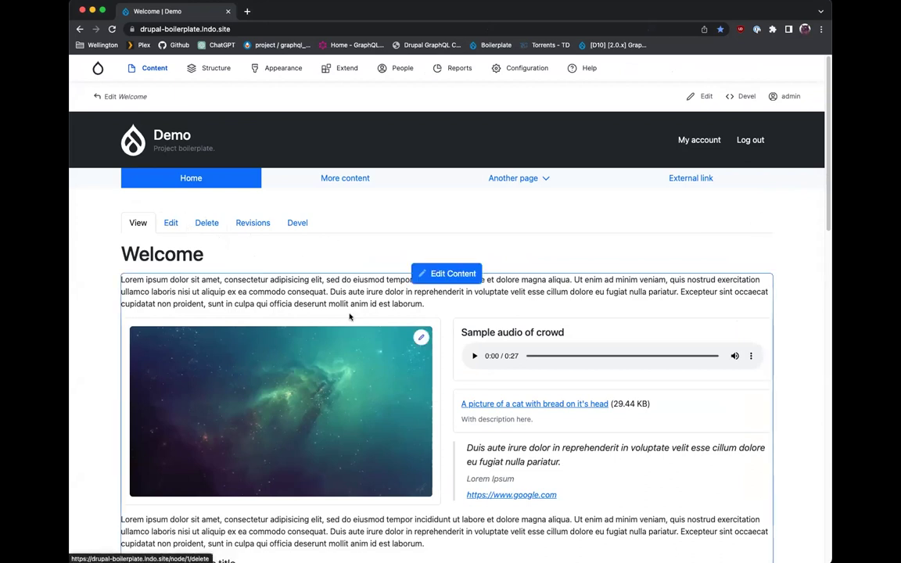
pyautogui.click(435, 275)
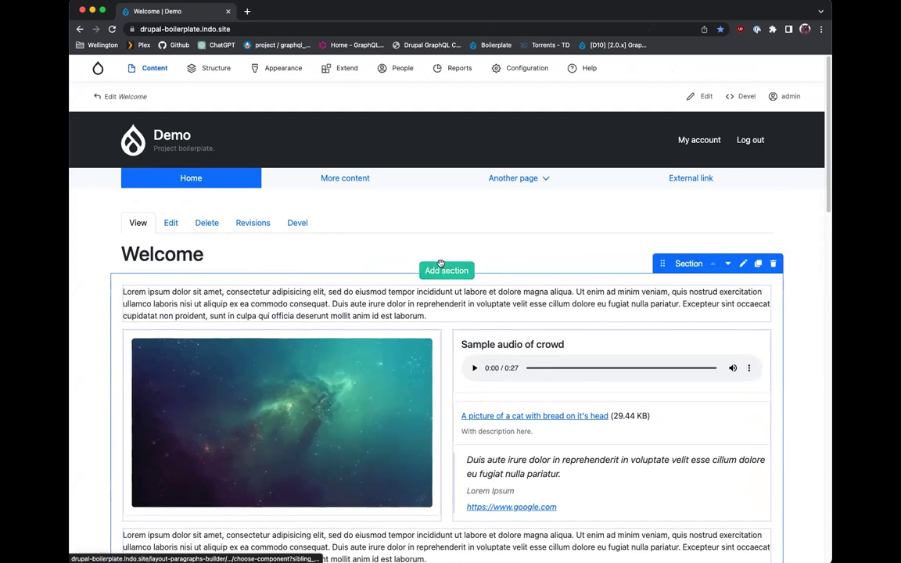
pyautogui.scroll(-2, 372, 215)
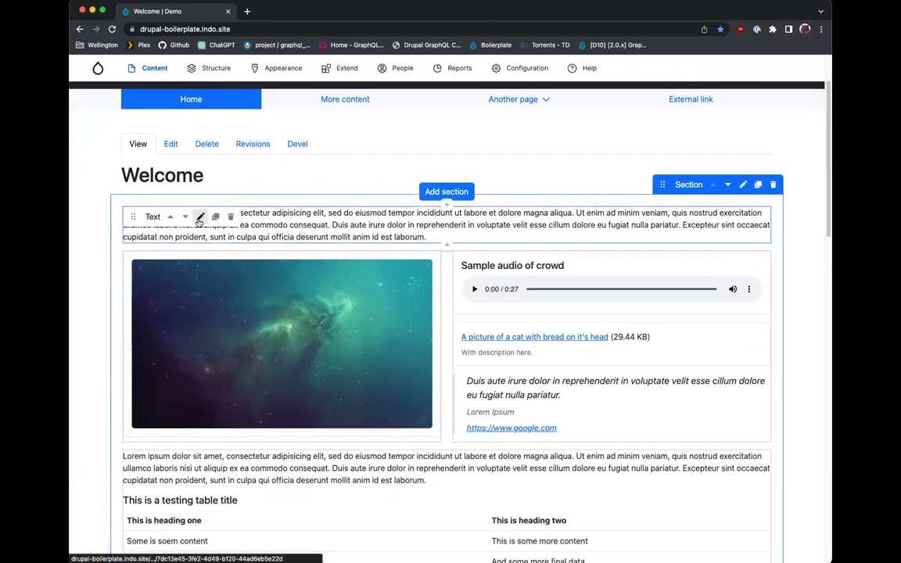
pyautogui.scroll(1, 211, 217)
pyautogui.scroll(3, 195, 227)
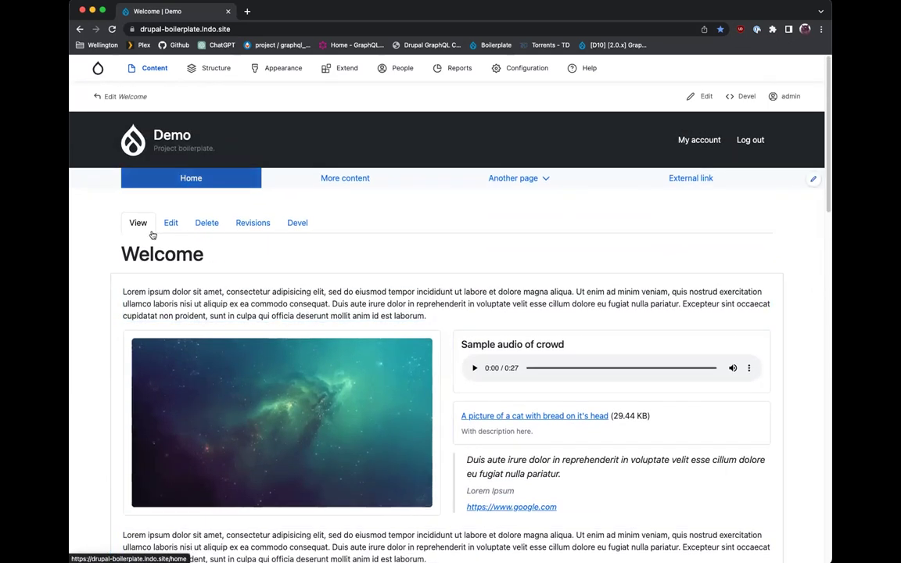
pyautogui.moveTo(327, 313); pyautogui.dragTo(359, 294)
# Give the space image block the title 'ssdfsdfsdf' and save it
pyautogui.scroll(-2, 215, 377)
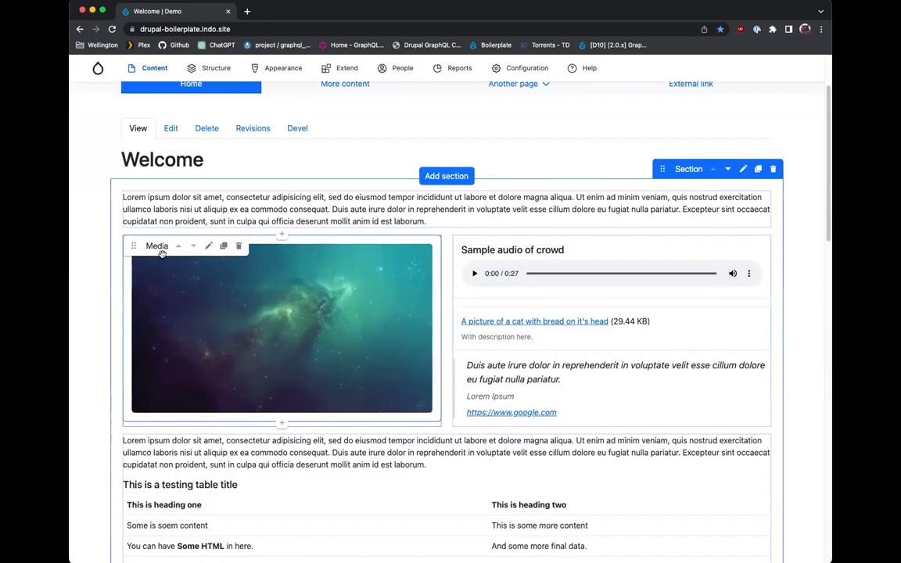
pyautogui.click(208, 246)
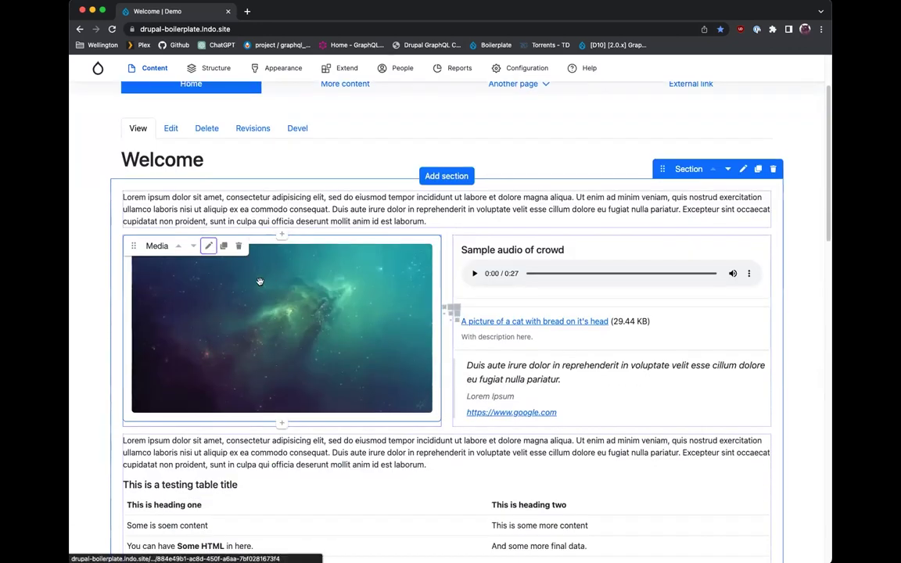
pyautogui.click(208, 247)
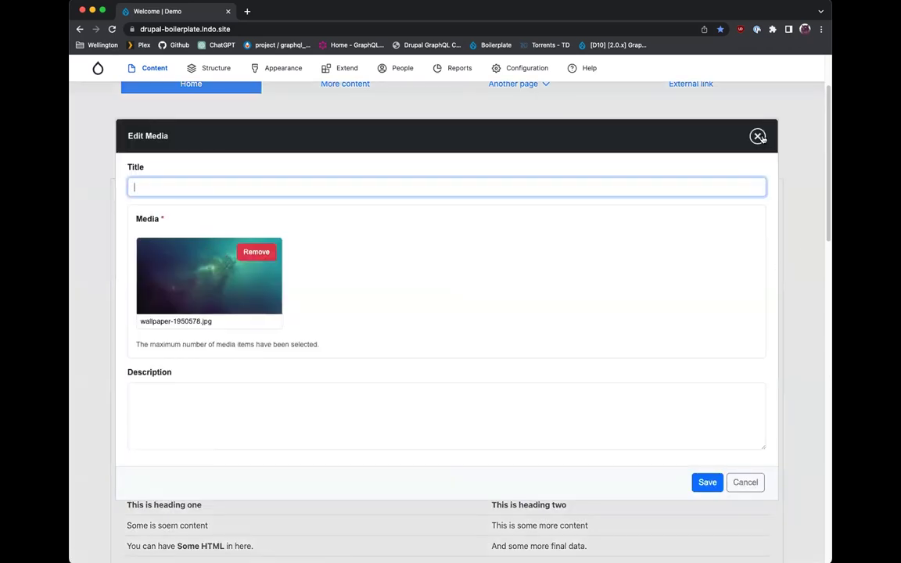
pyautogui.write('ssdfsdfsdf')
pyautogui.click(707, 482)
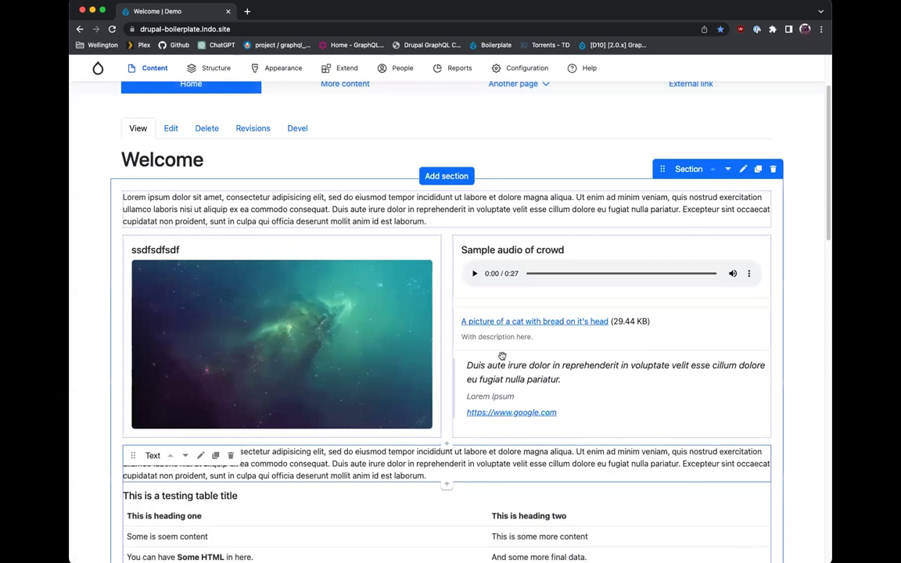
pyautogui.scroll(-2, 469, 344)
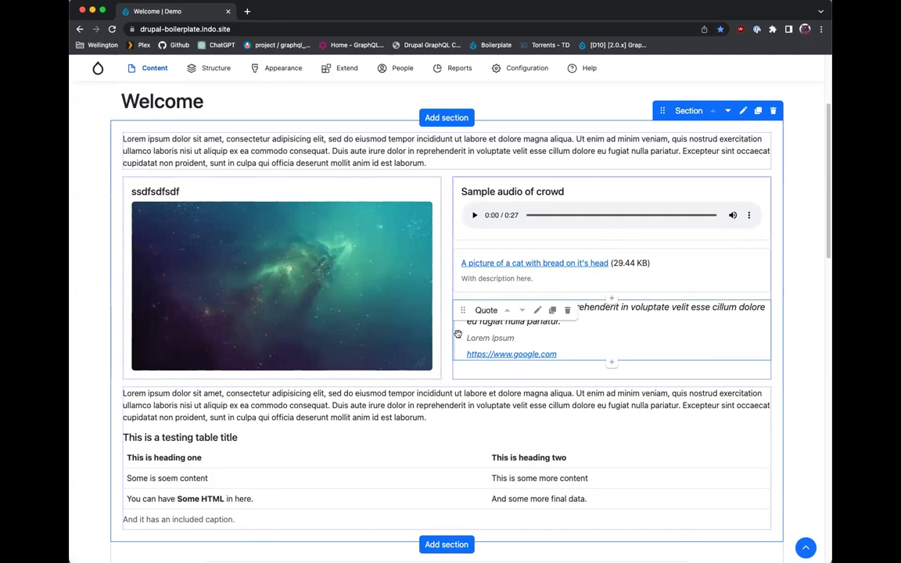
pyautogui.scroll(-5, 454, 243)
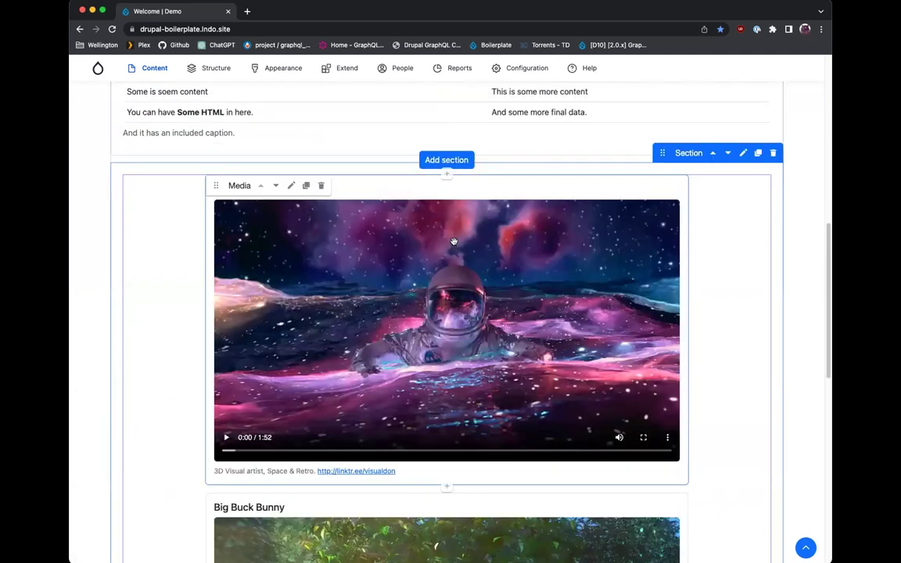
pyautogui.scroll(10, 454, 243)
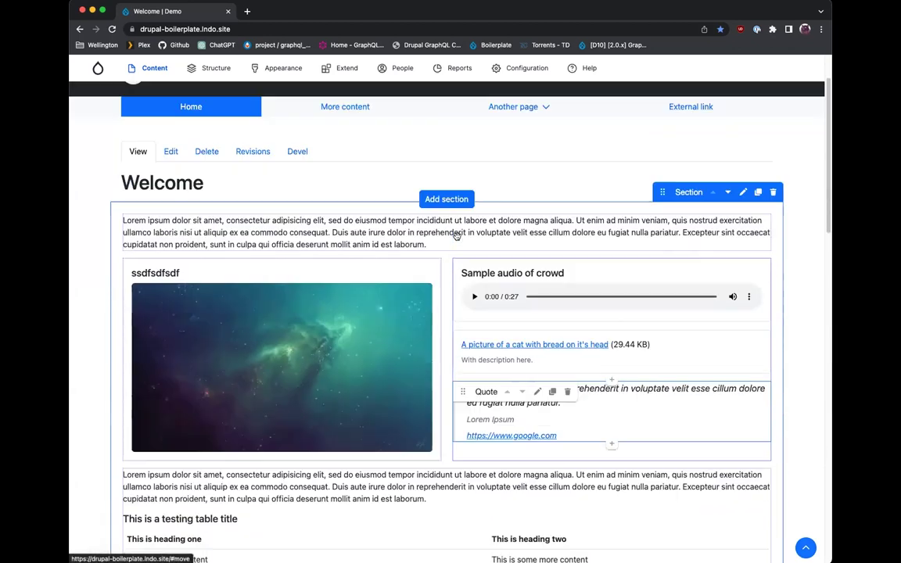
pyautogui.scroll(3, 456, 235)
pyautogui.moveTo(633, 305)
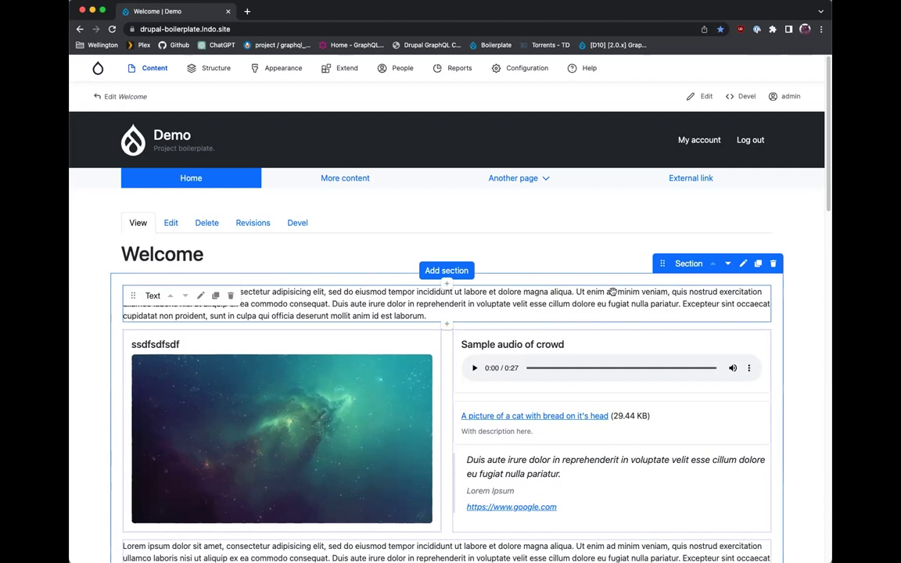
# Start a new Page from the content list and enter the title 'fdssd'
pyautogui.click(151, 69)
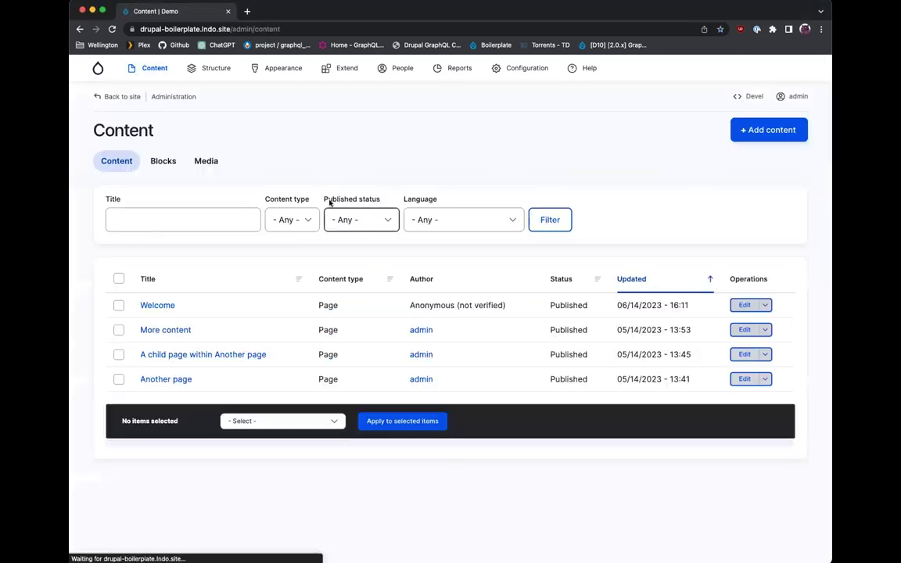
pyautogui.click(770, 127)
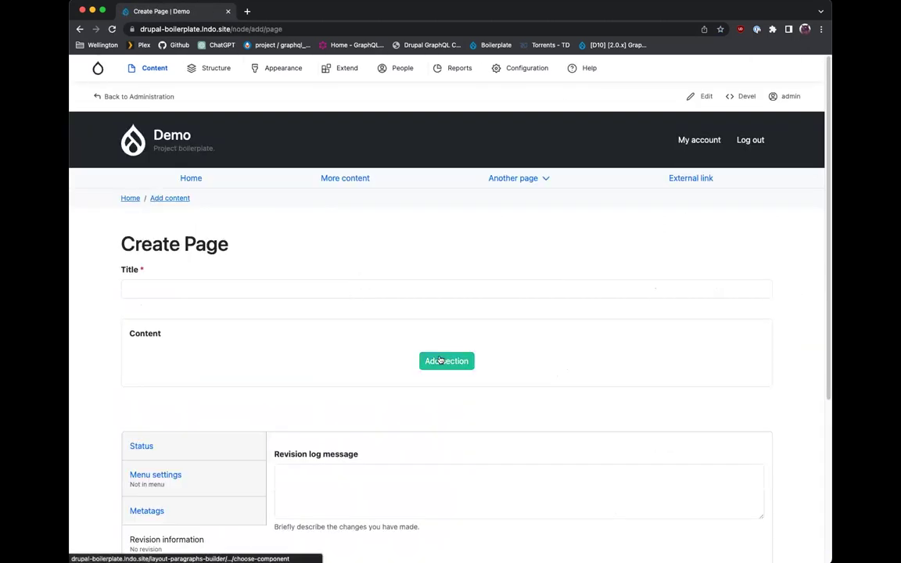
pyautogui.click(359, 286)
pyautogui.write('fdssdasd')
# Add a one-column section holding a Text component reading 'asdasdasd'
pyautogui.click(444, 362)
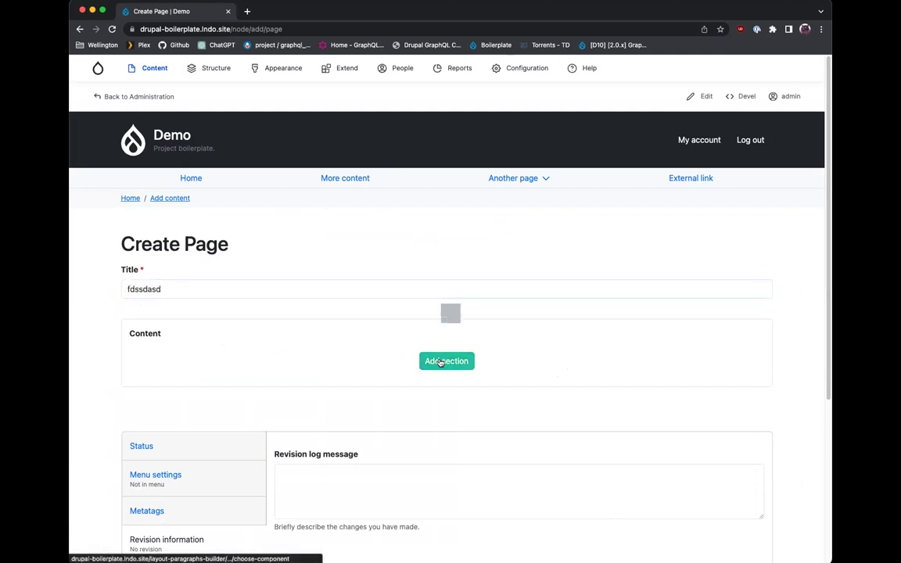
pyautogui.click(698, 392)
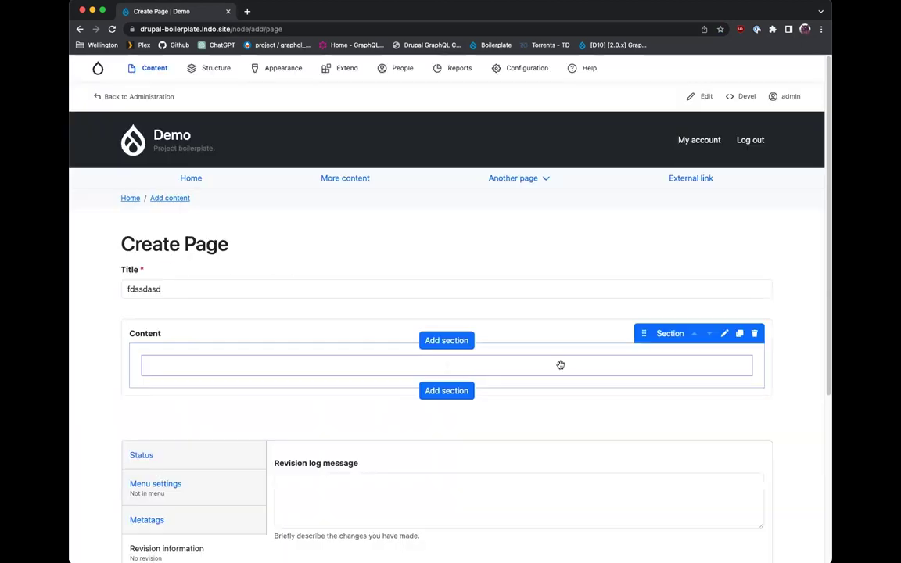
pyautogui.click(444, 367)
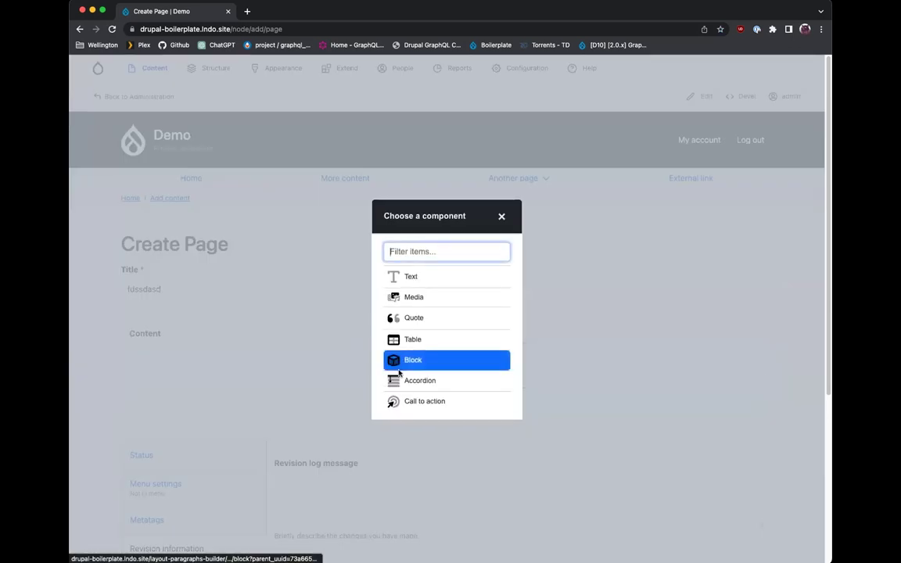
pyautogui.click(448, 275)
pyautogui.click(438, 306)
pyautogui.write('asdasdasd')
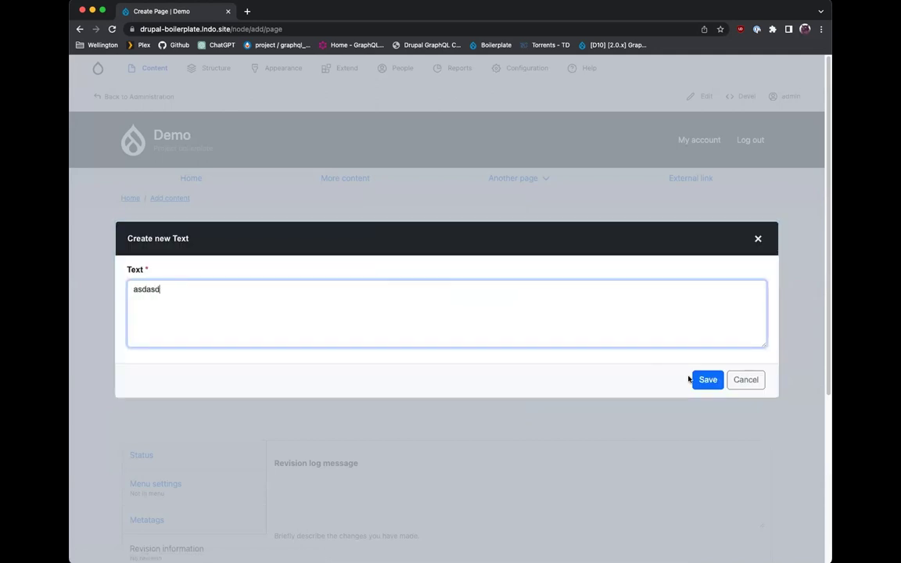
pyautogui.click(702, 379)
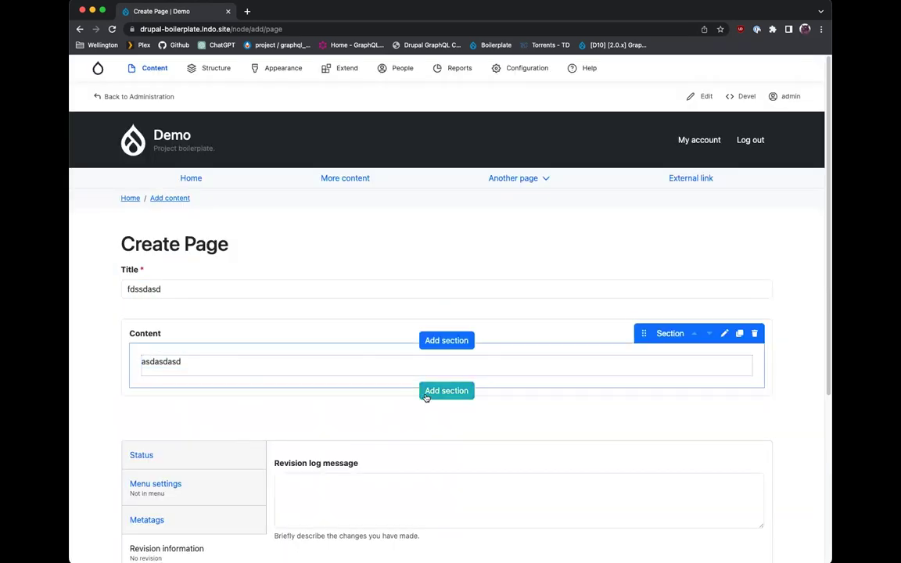
# Add an empty Two column section below the first section
pyautogui.click(440, 392)
pyautogui.click(265, 306)
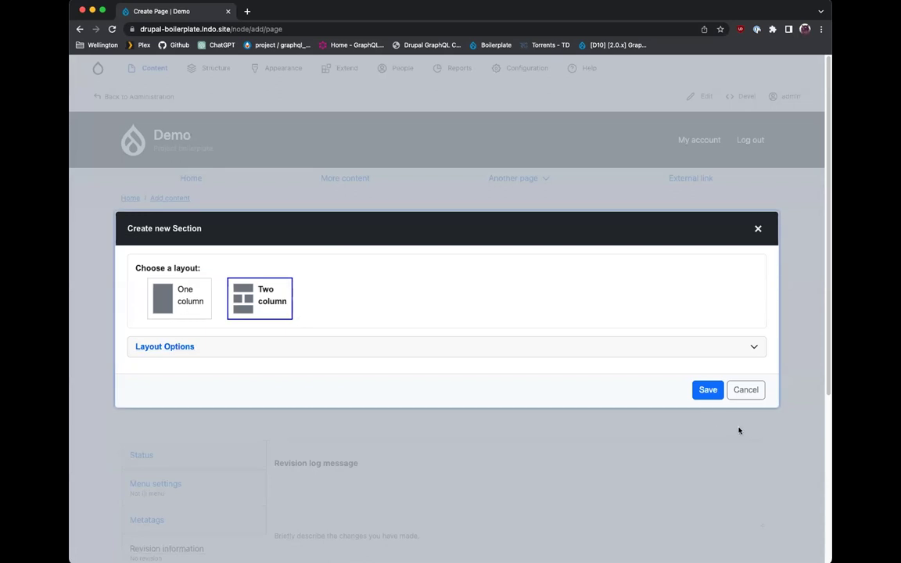
pyautogui.click(706, 390)
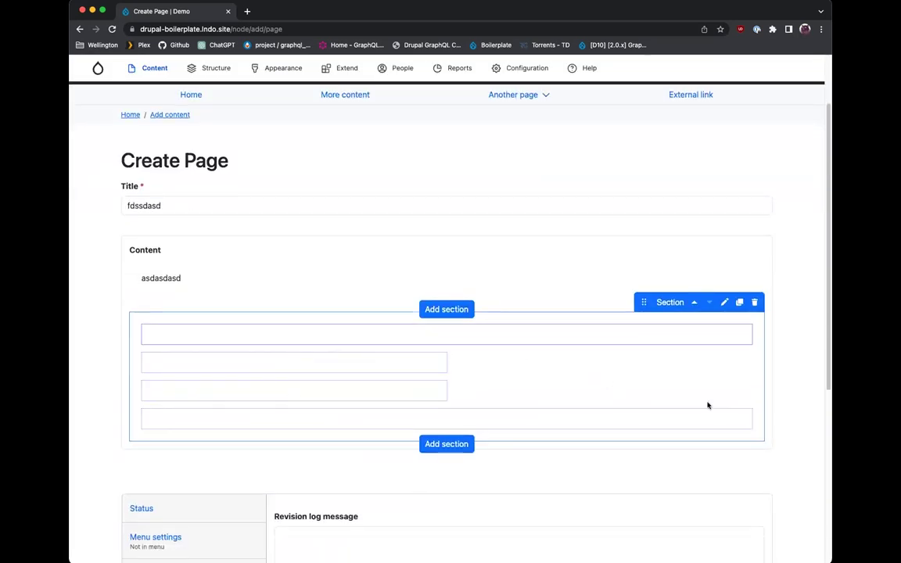